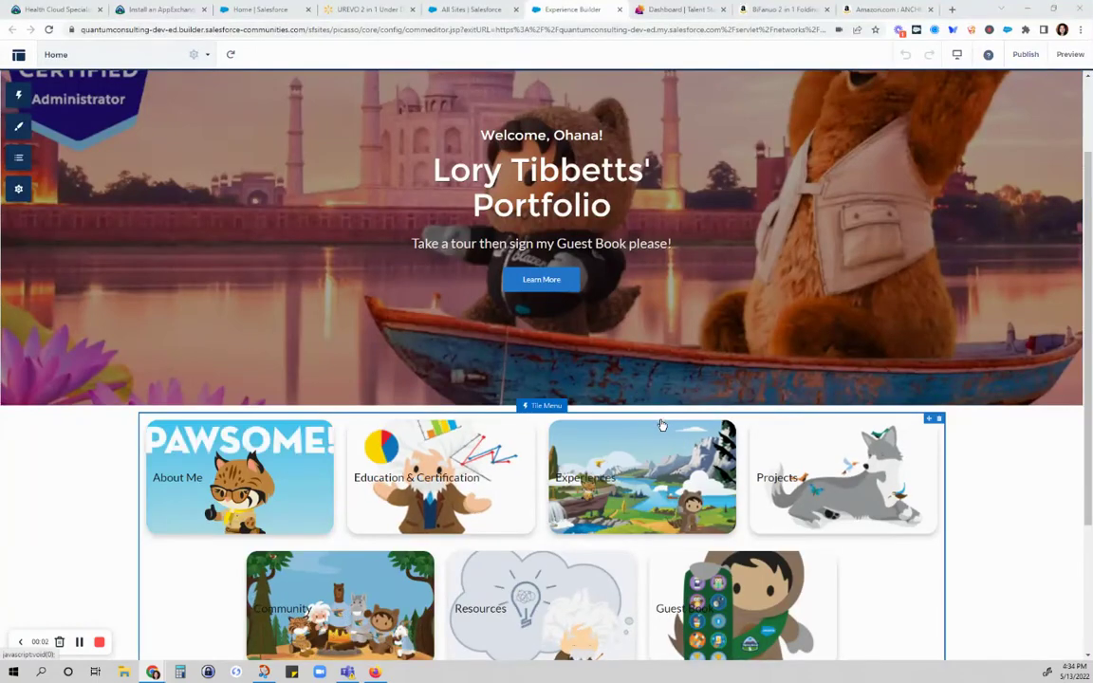
Step: Scroll down and select the 'Connect with me!' social-icons Rich Content Editor block
scroll(712, 418, "down", 3)
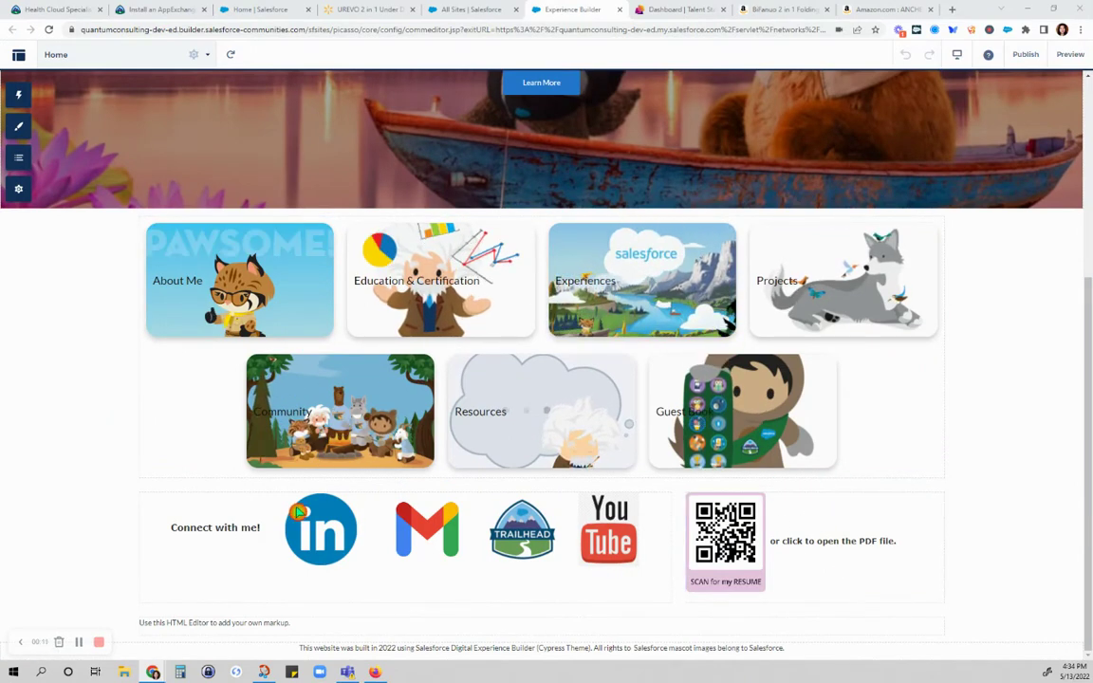
left_click(180, 553)
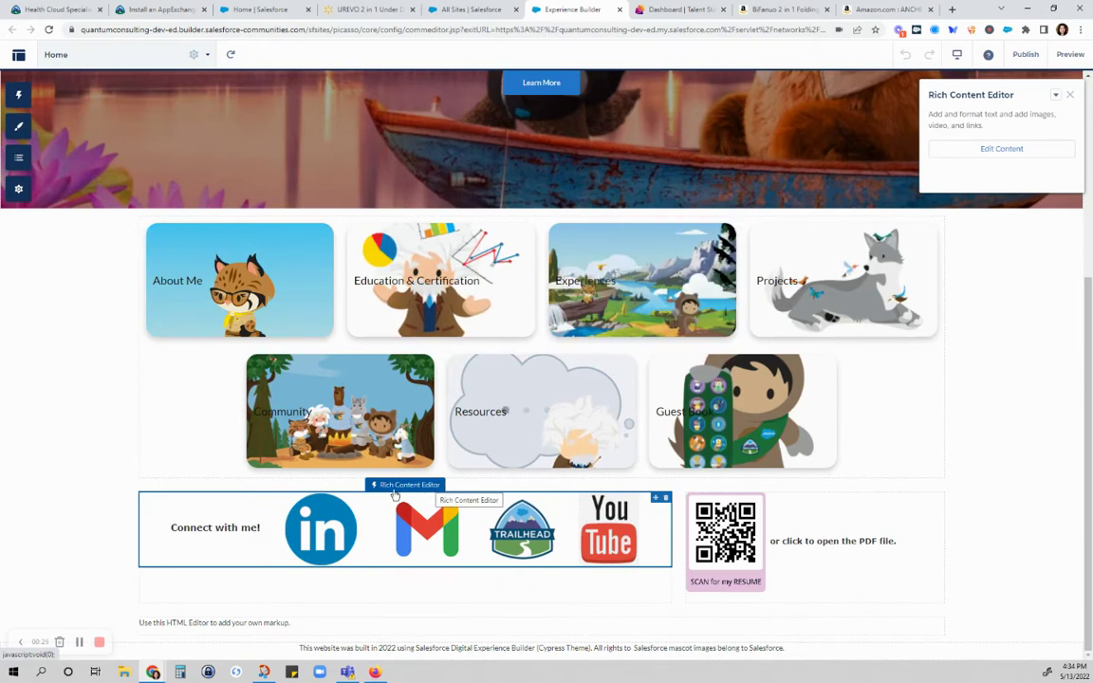
Step: Start inline content editing of the 'Connect with me!' block via Edit Content
left_click(347, 489)
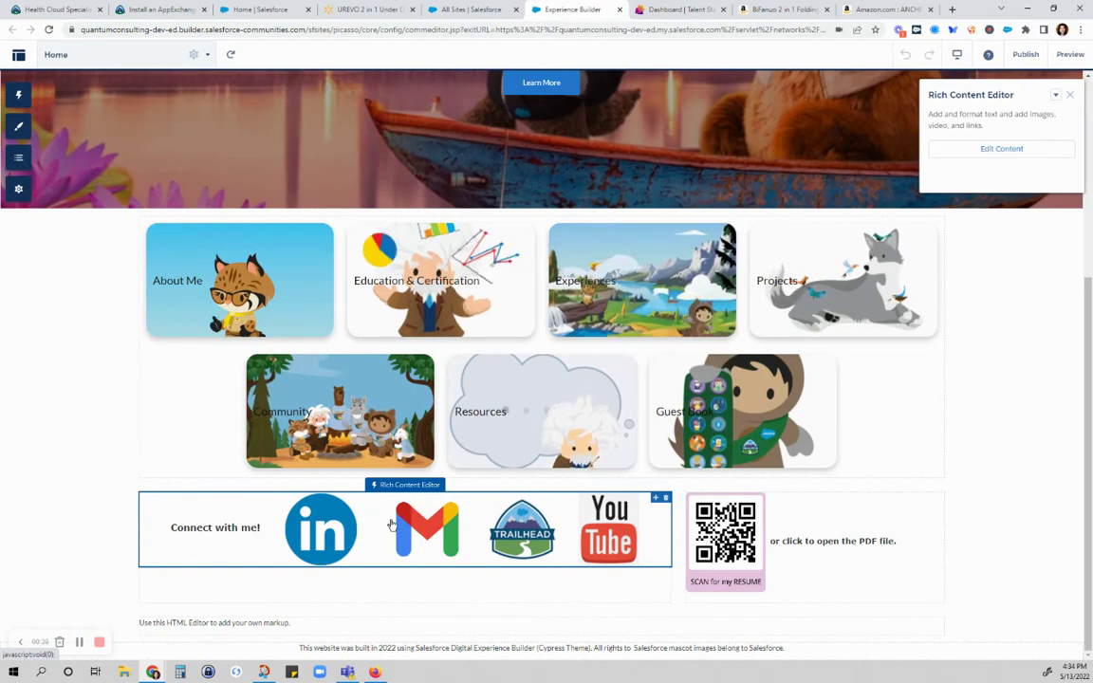
left_click(1001, 155)
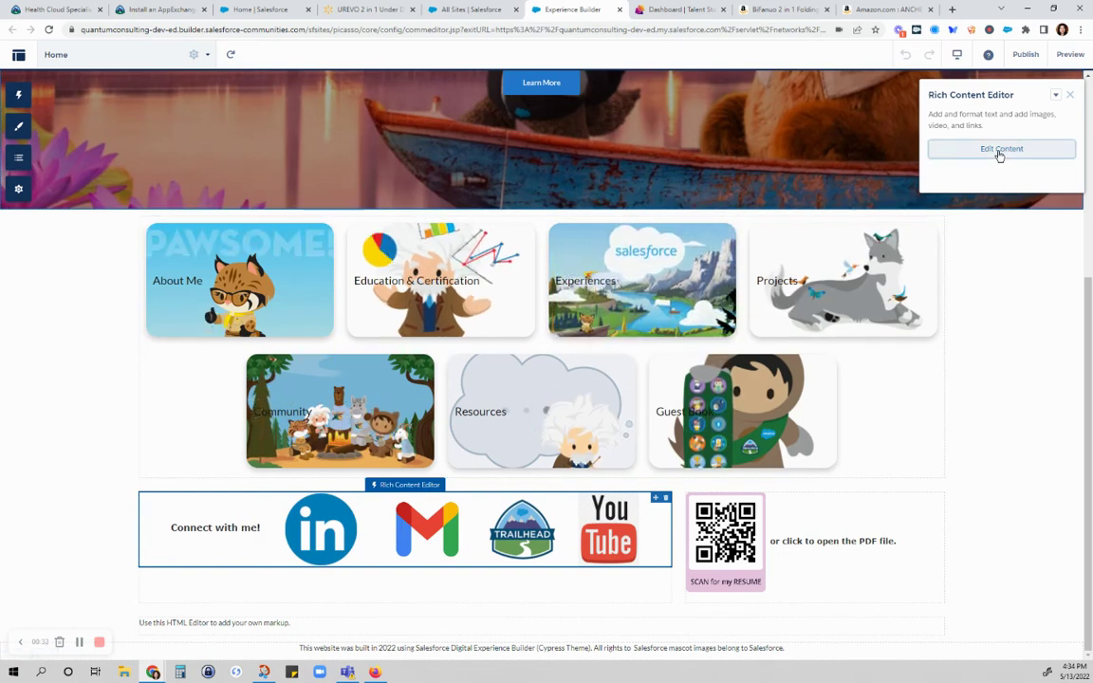
Step: Place the insertion point just before the LinkedIn icon and bring up the Insert Image picker
double_click(245, 506)
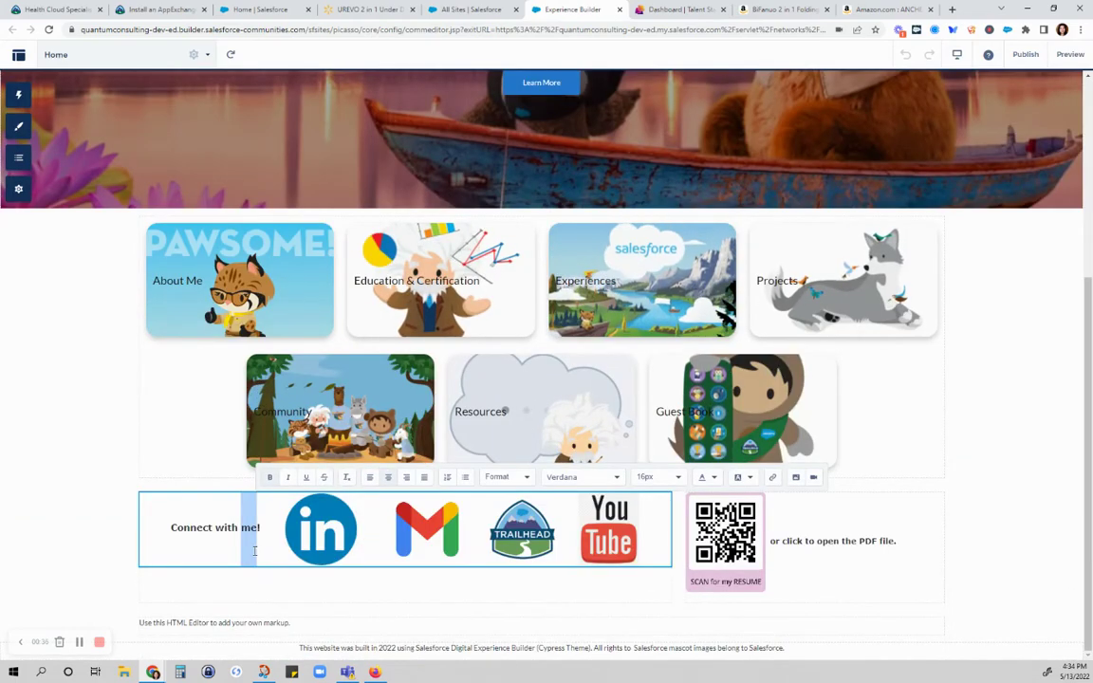
key("ctrl+shift+Left")
key("ctrl+shift+Left")
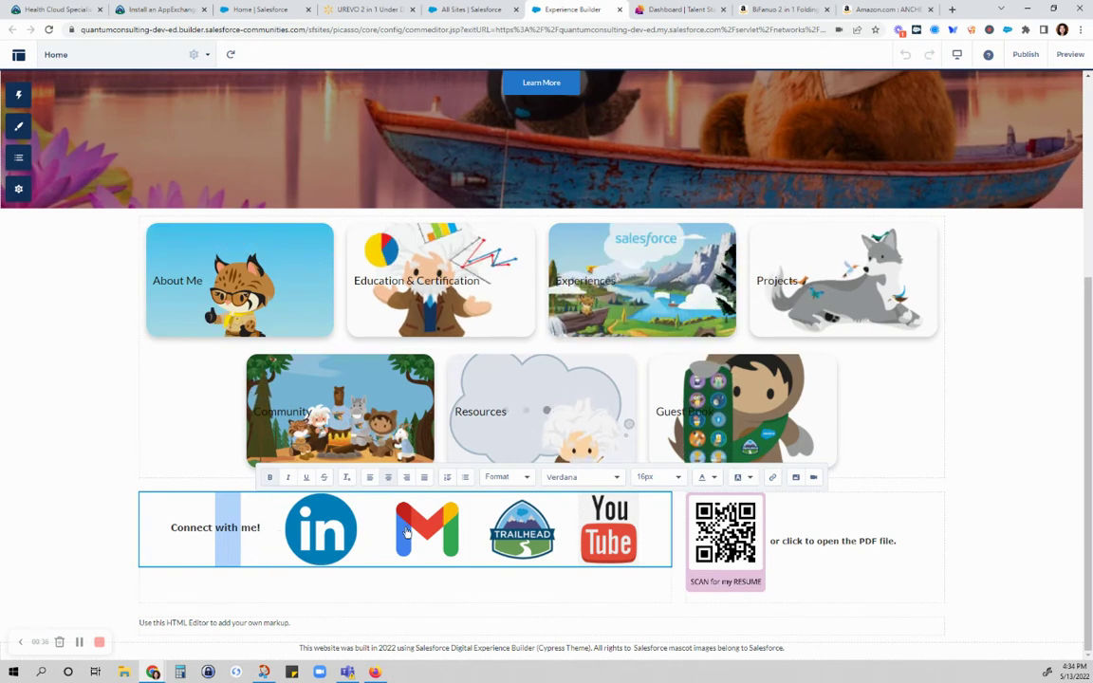
left_click(318, 517)
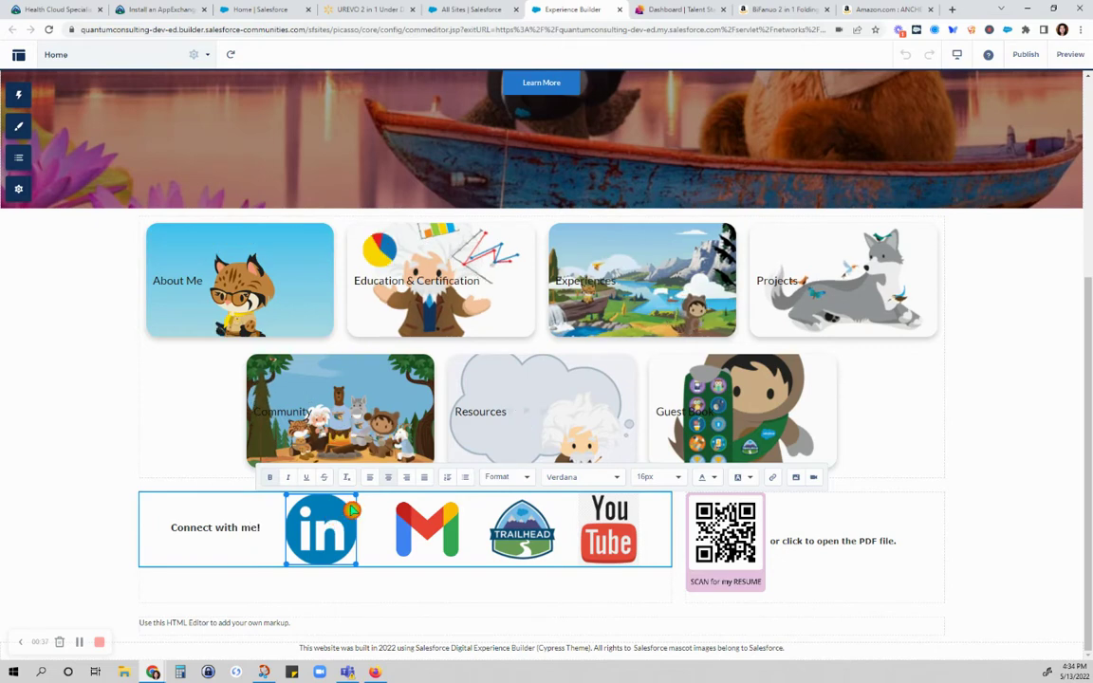
left_click(325, 531)
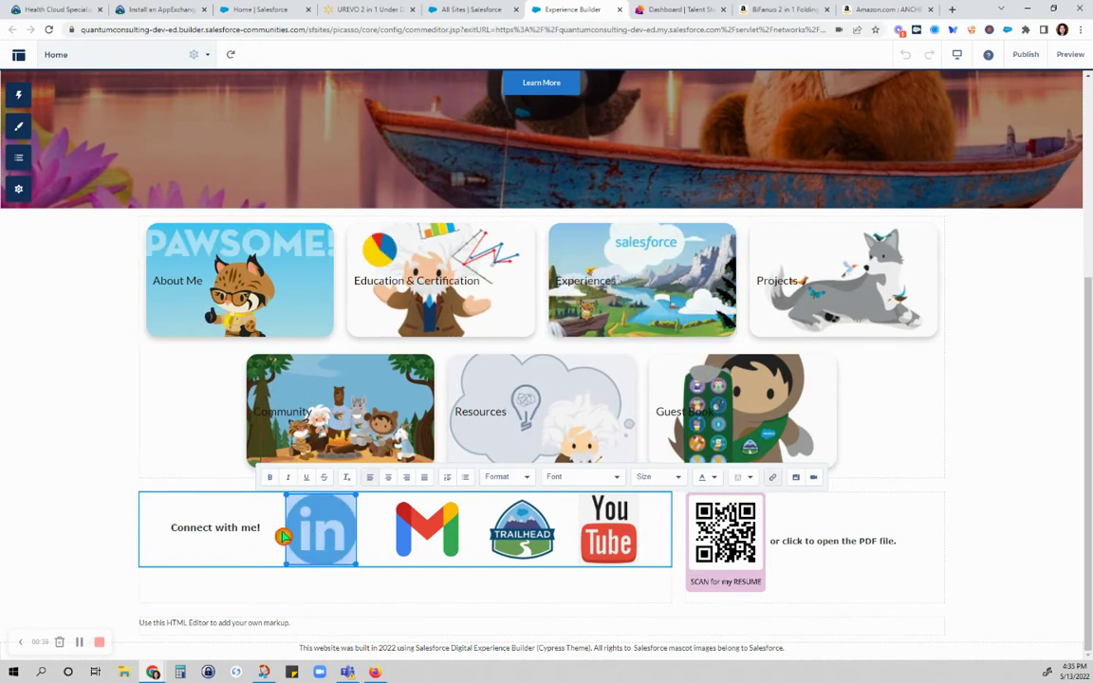
left_click(273, 529)
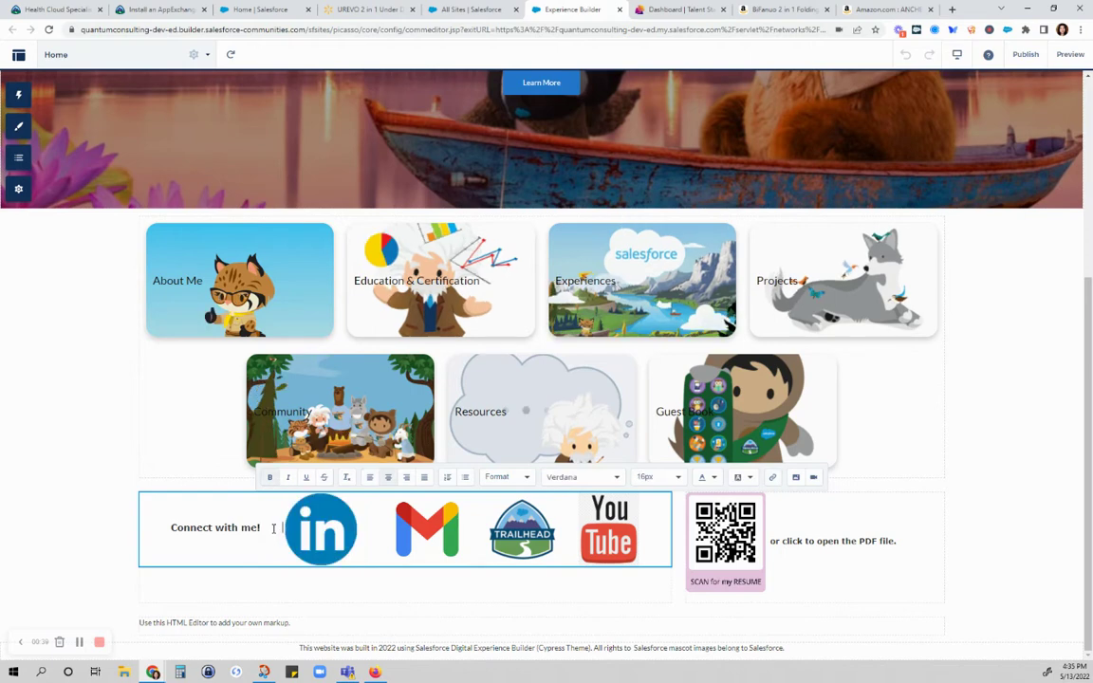
left_click(796, 479)
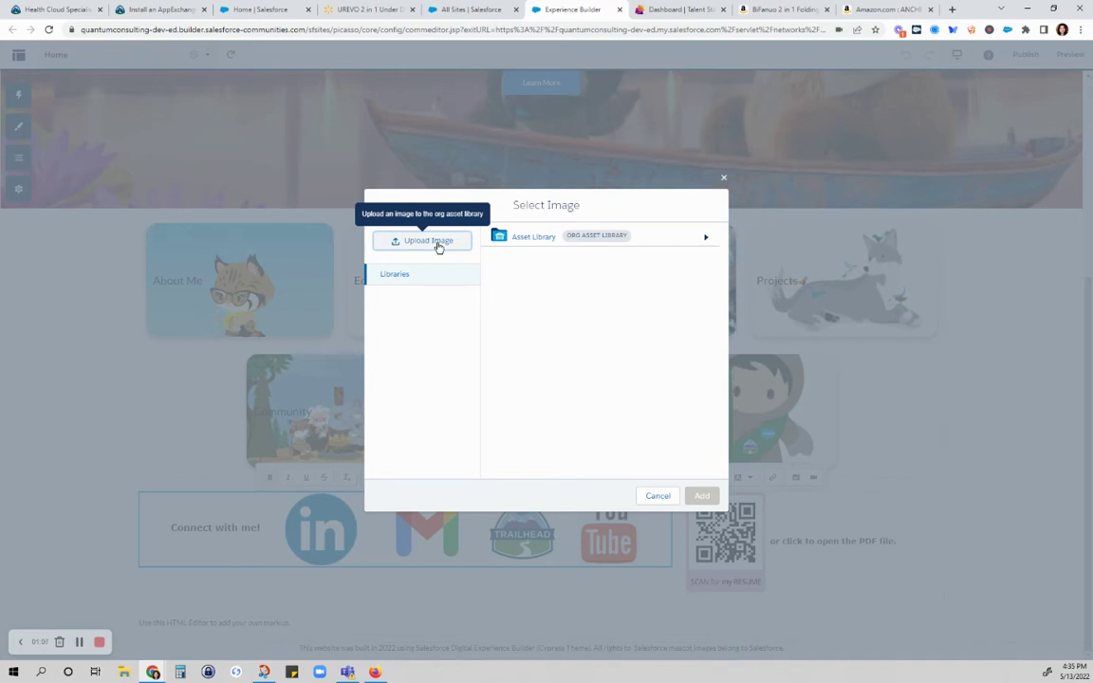
left_click(440, 245)
left_click(430, 252)
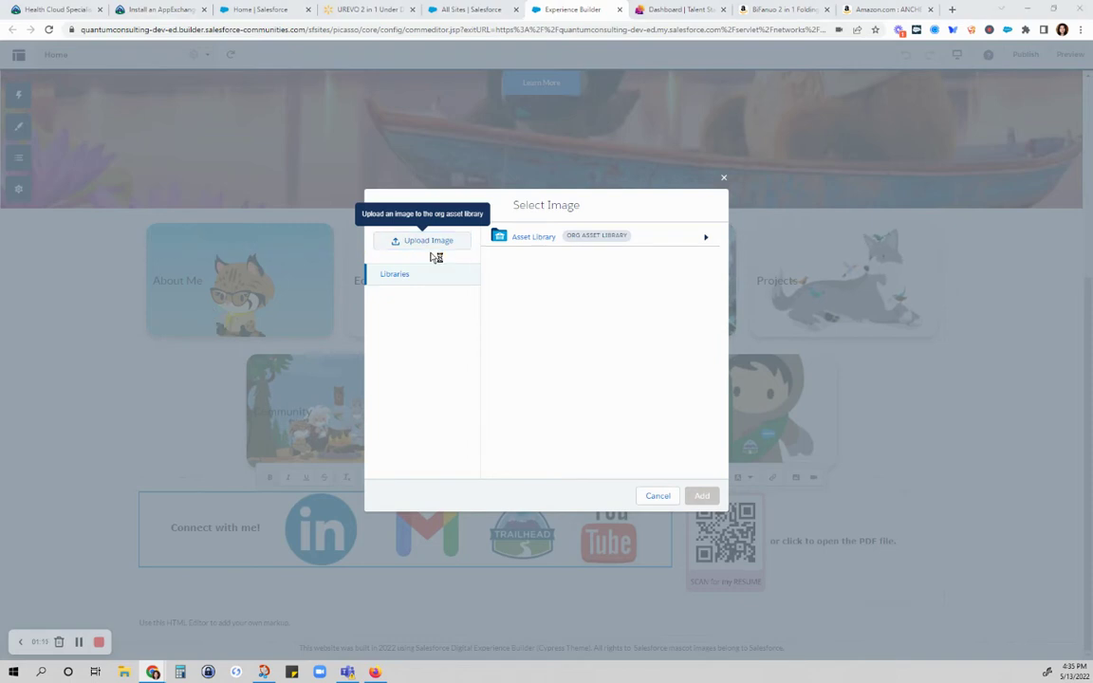
left_click(432, 256)
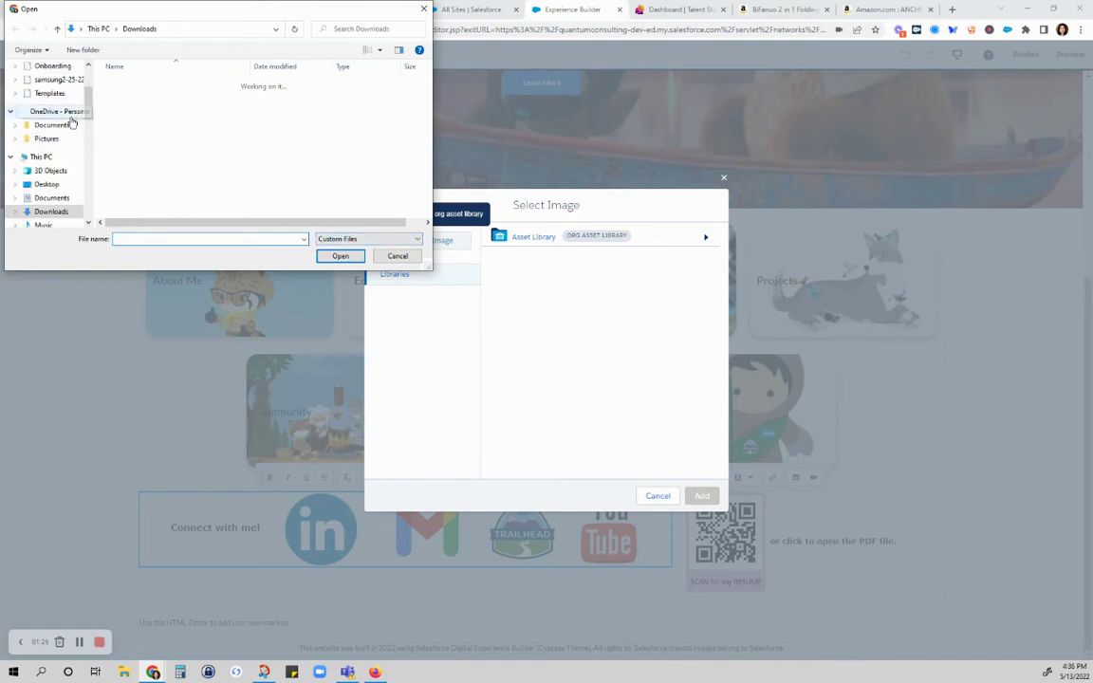
left_click(46, 139)
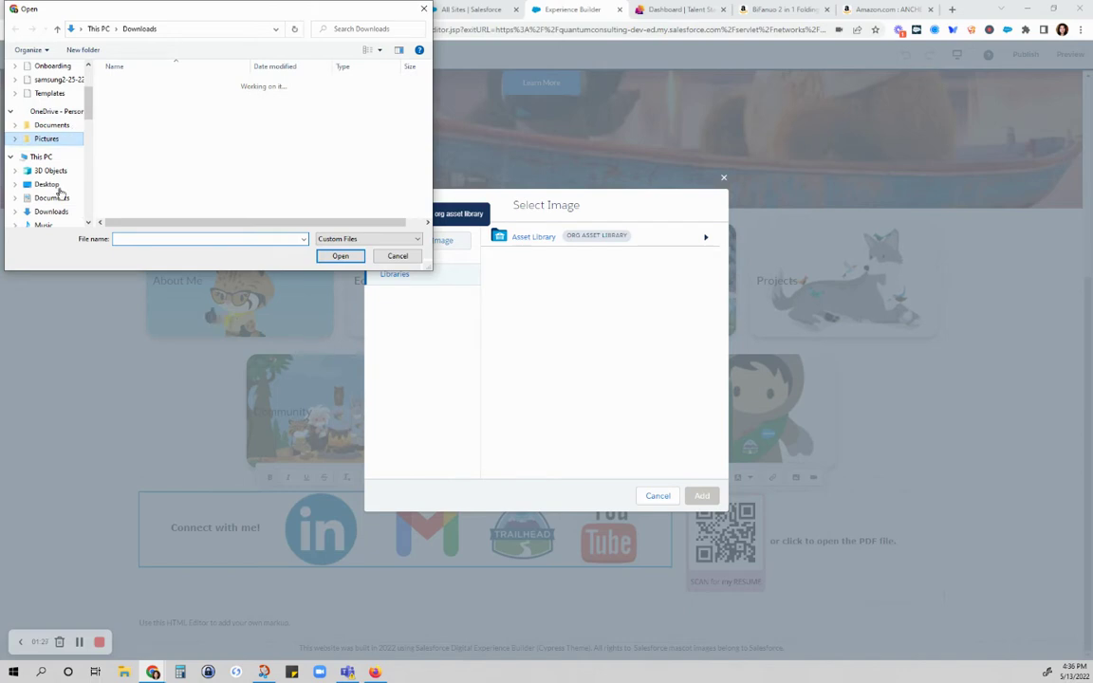
scroll(55, 188, "down", 2)
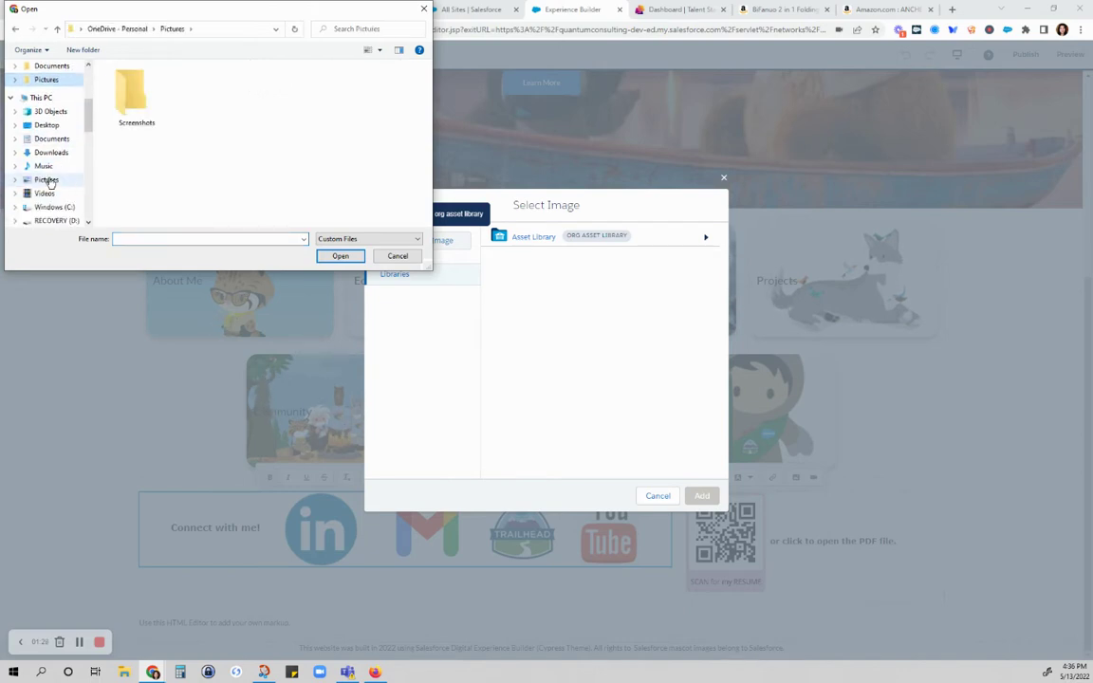
left_click(53, 180)
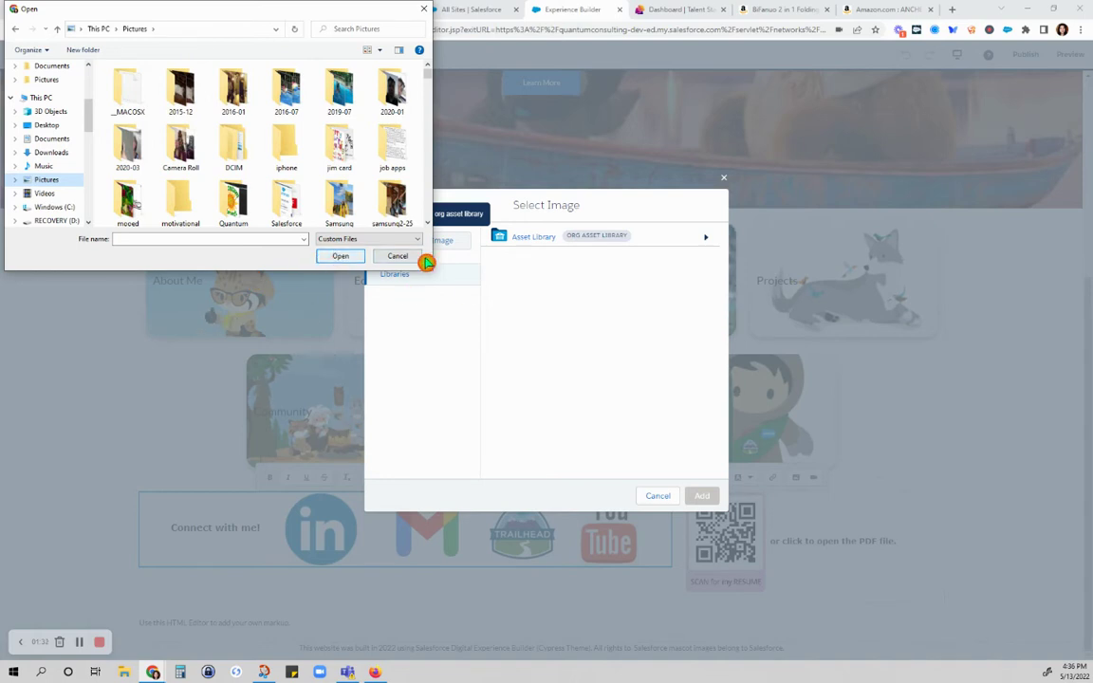
left_click(400, 257)
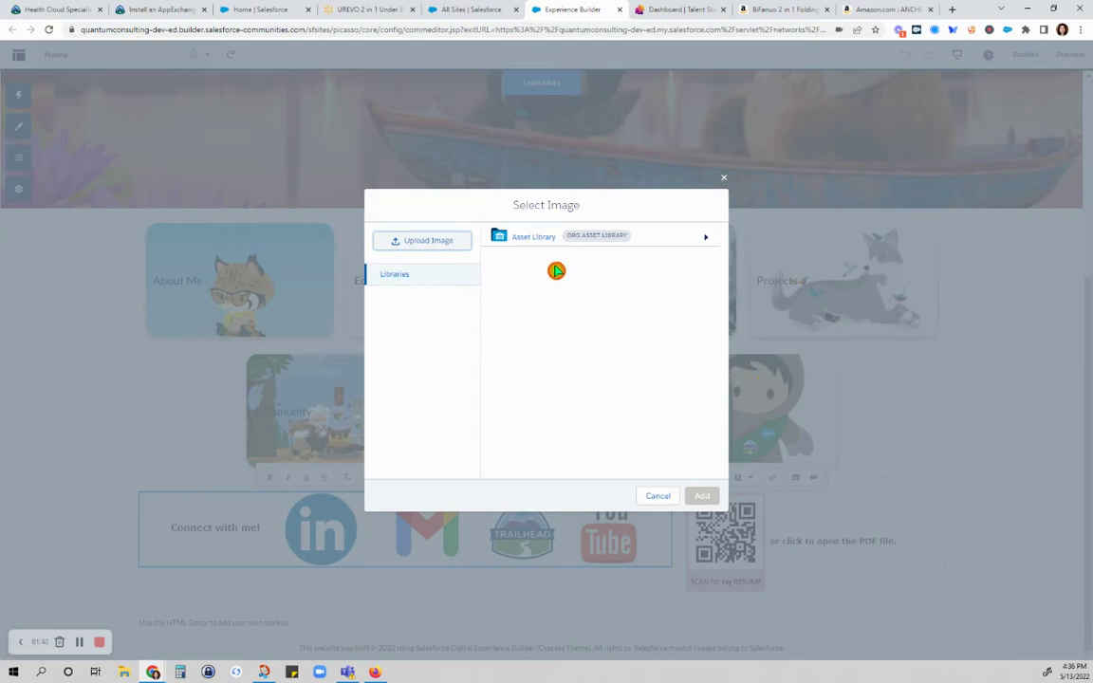
Step: Browse the Asset Library images, briefly checking the Trailhead superbadge tab before returning
left_click(534, 239)
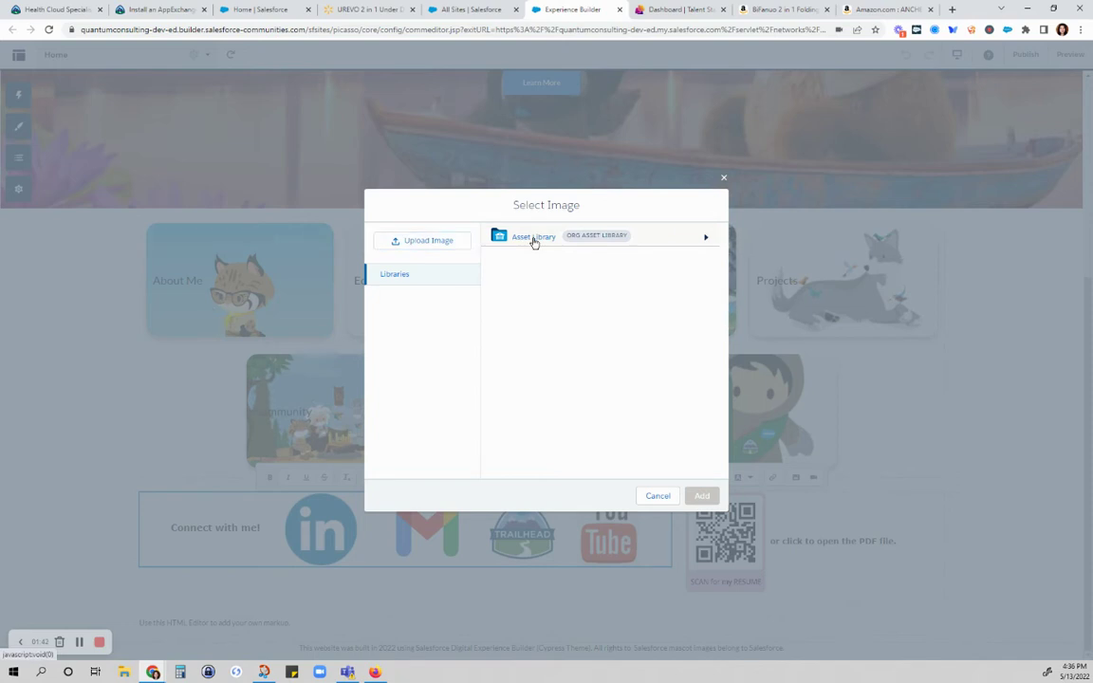
left_click_drag(534, 243, 483, 278)
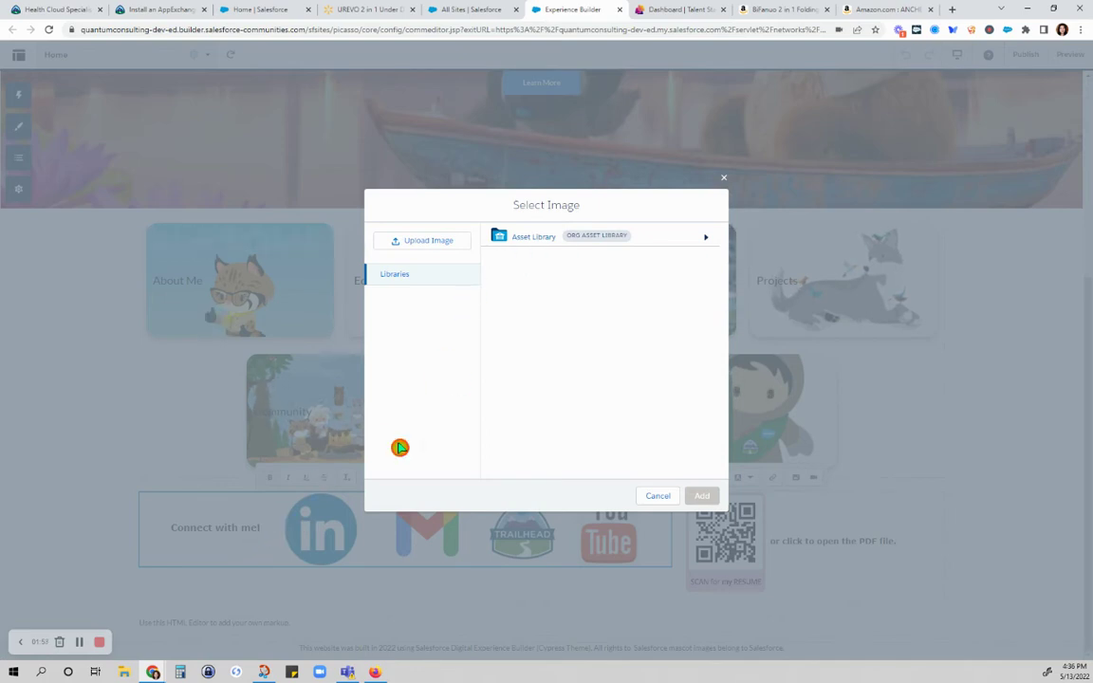
left_click(524, 239)
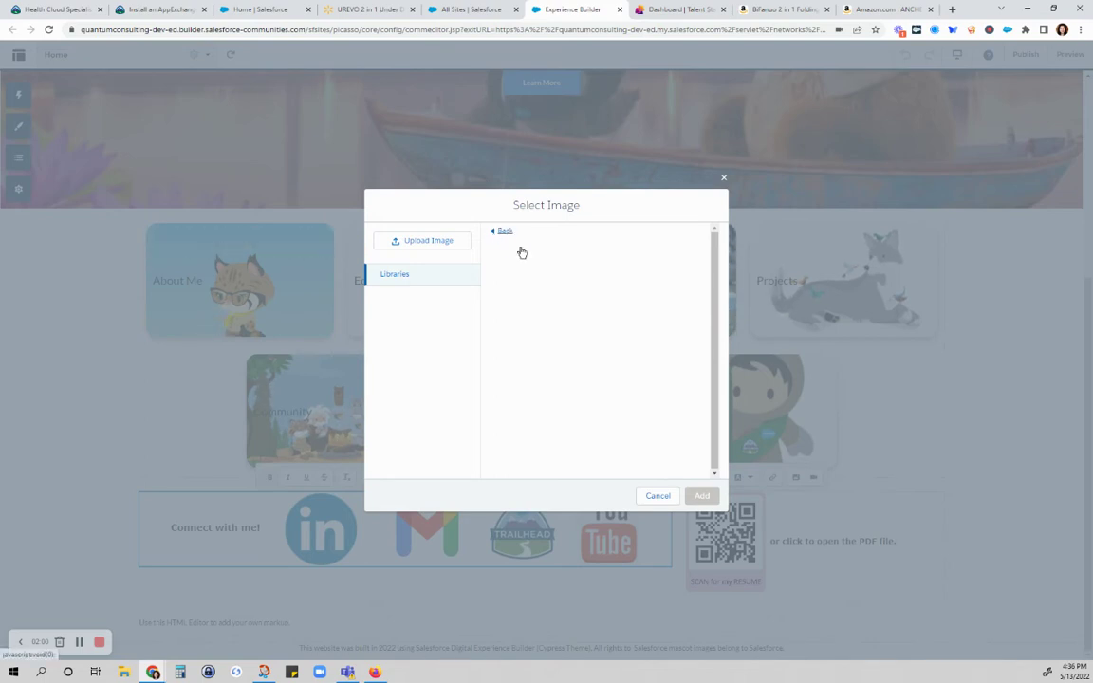
left_click(505, 234)
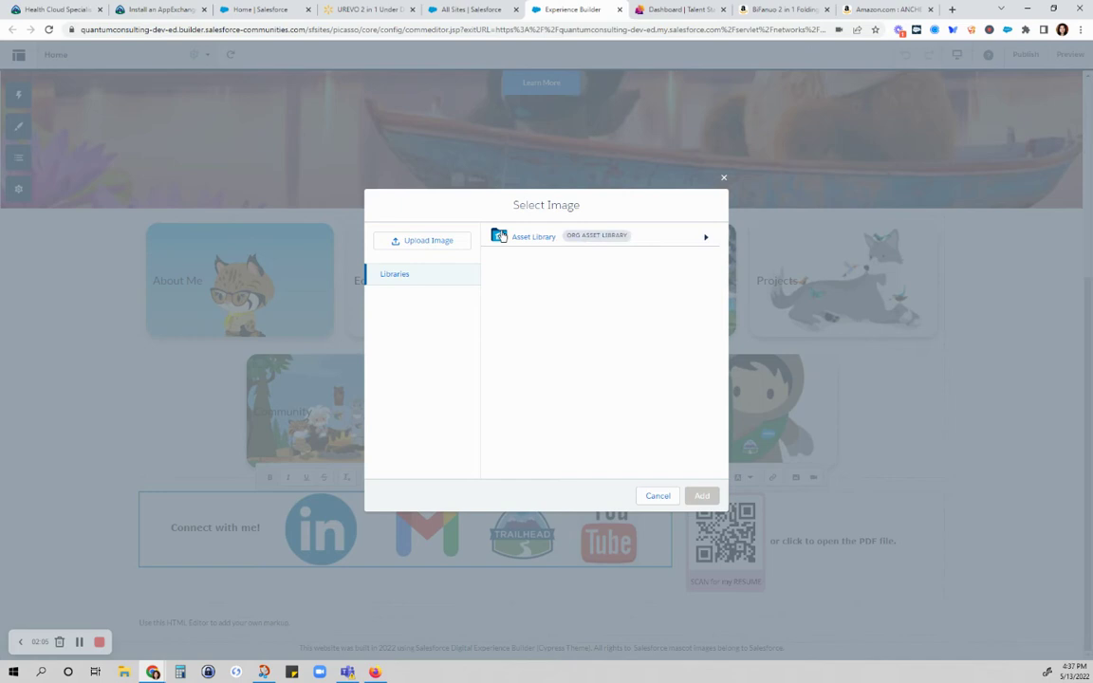
left_click(520, 240)
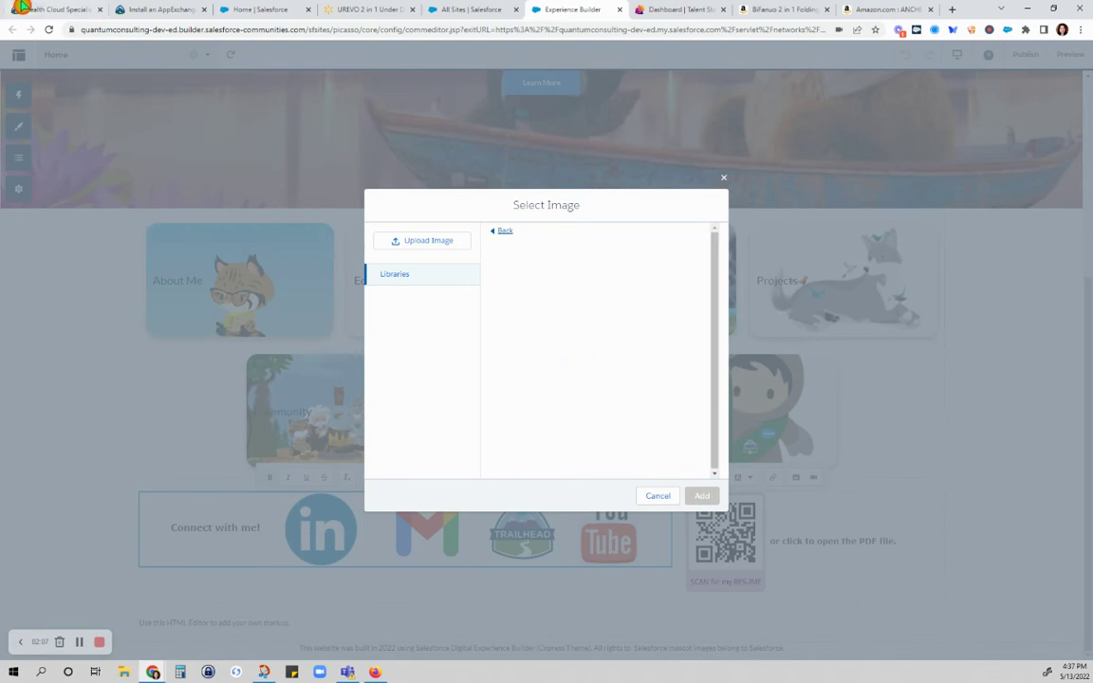
left_click(36, 12)
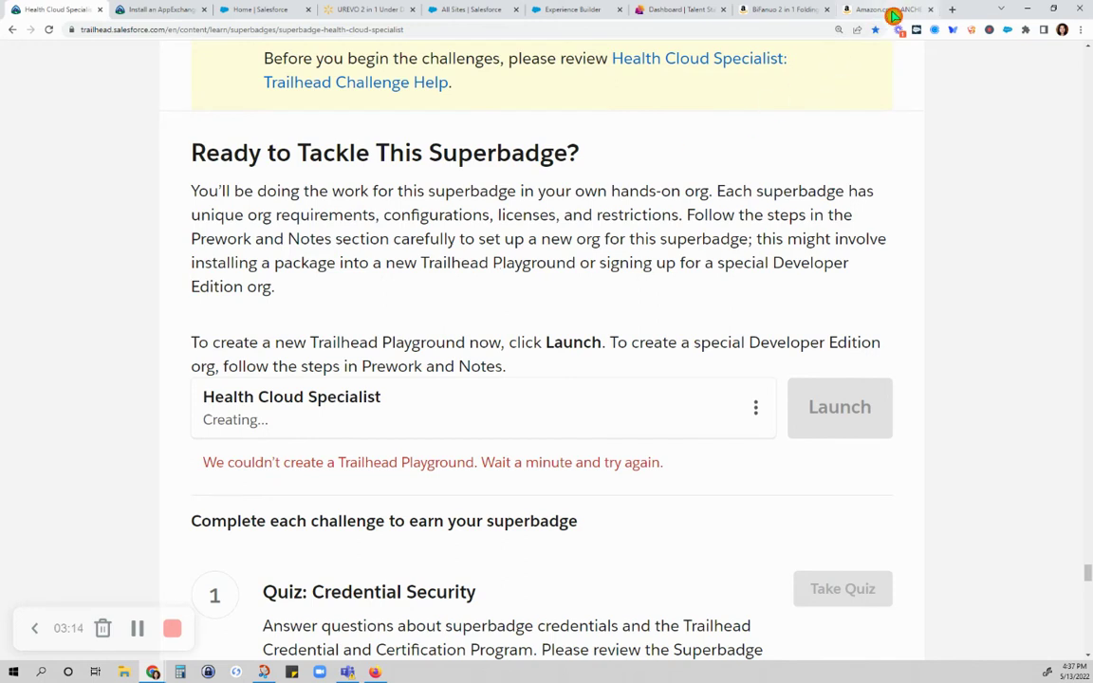
left_click(583, 14)
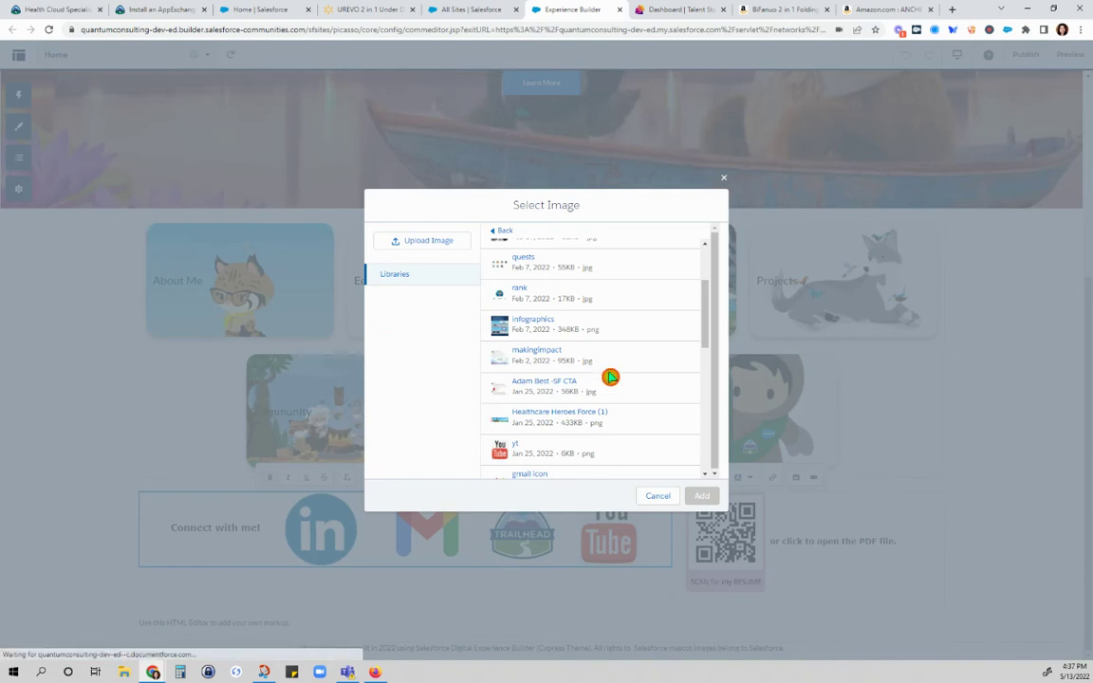
Step: Add the 'linked in icon' library image into the 'Connect with me!' block
scroll(582, 315, "up", 2)
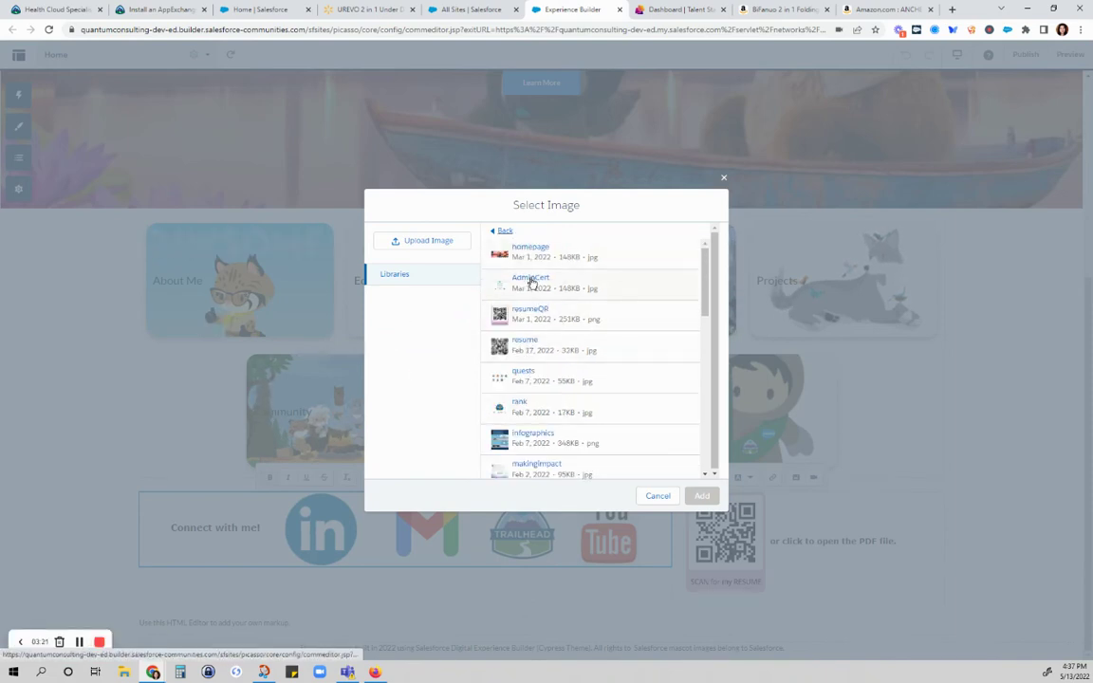
scroll(519, 360, "down", 4)
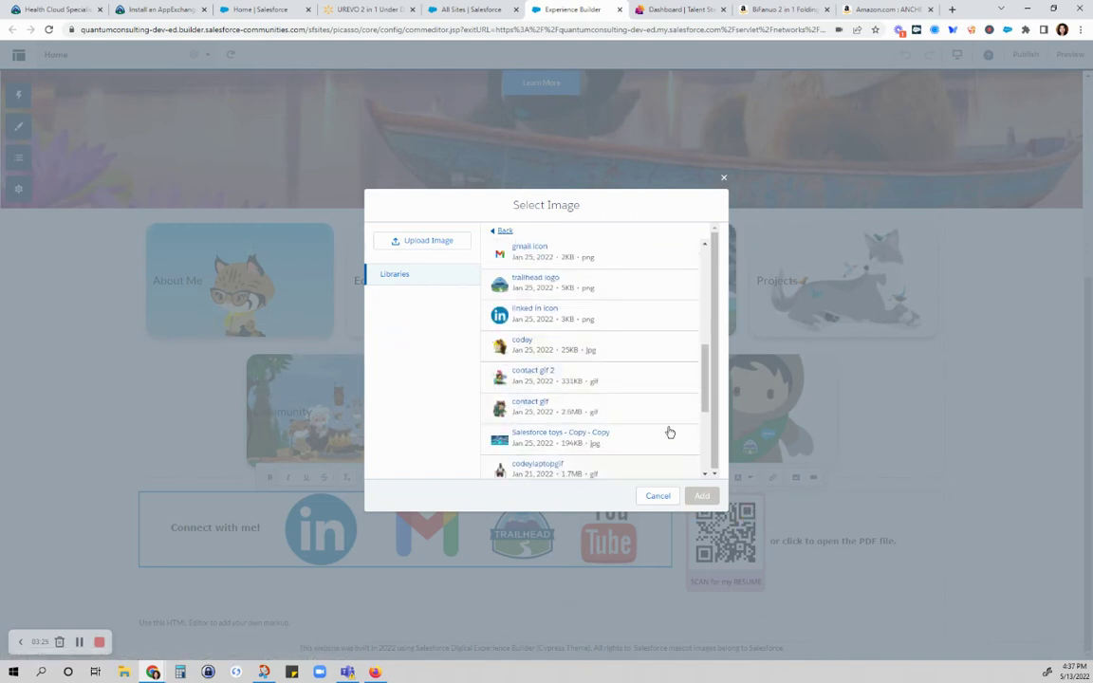
left_click(548, 313)
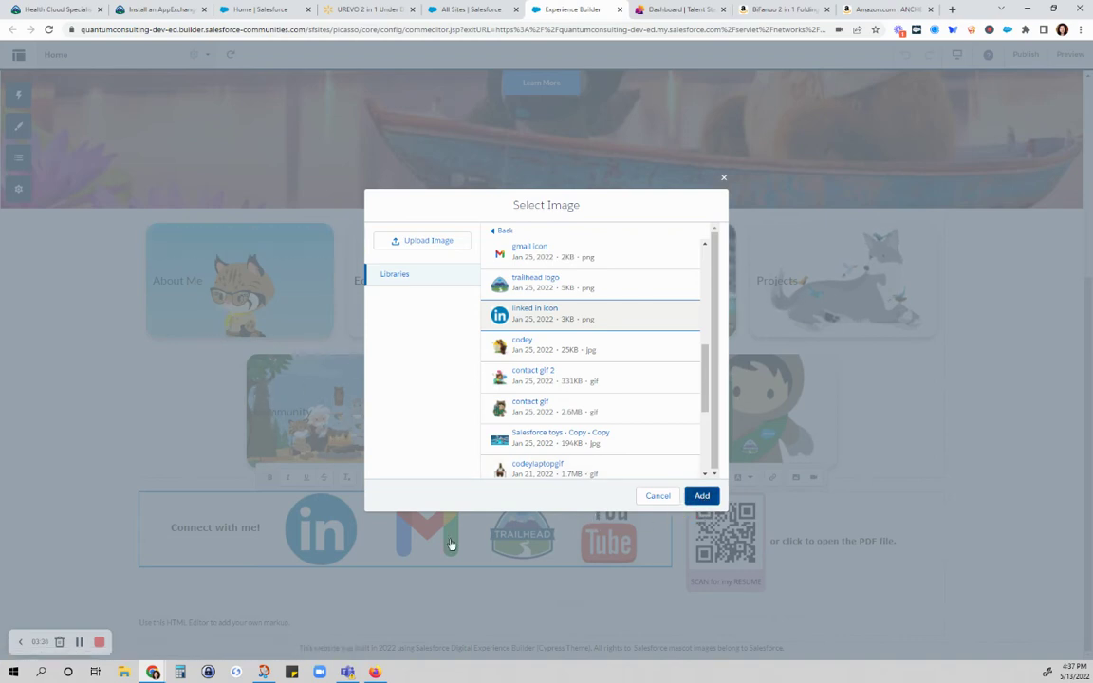
left_click(286, 525)
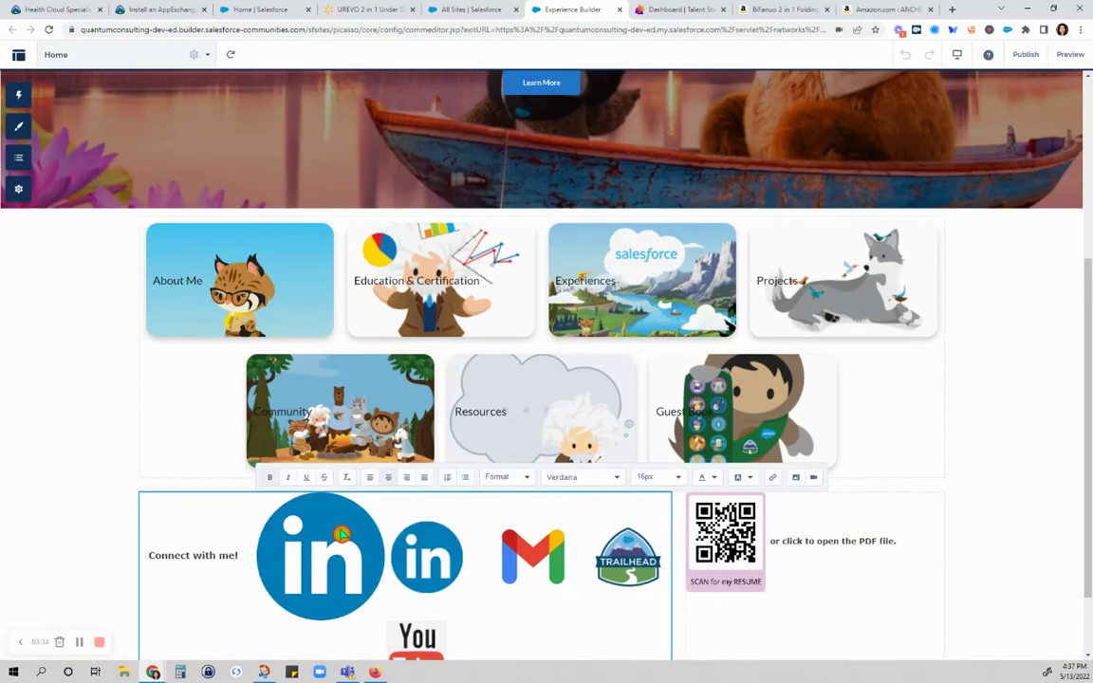
Step: Resize the oversized new LinkedIn image to match the other social icons
left_click(380, 505)
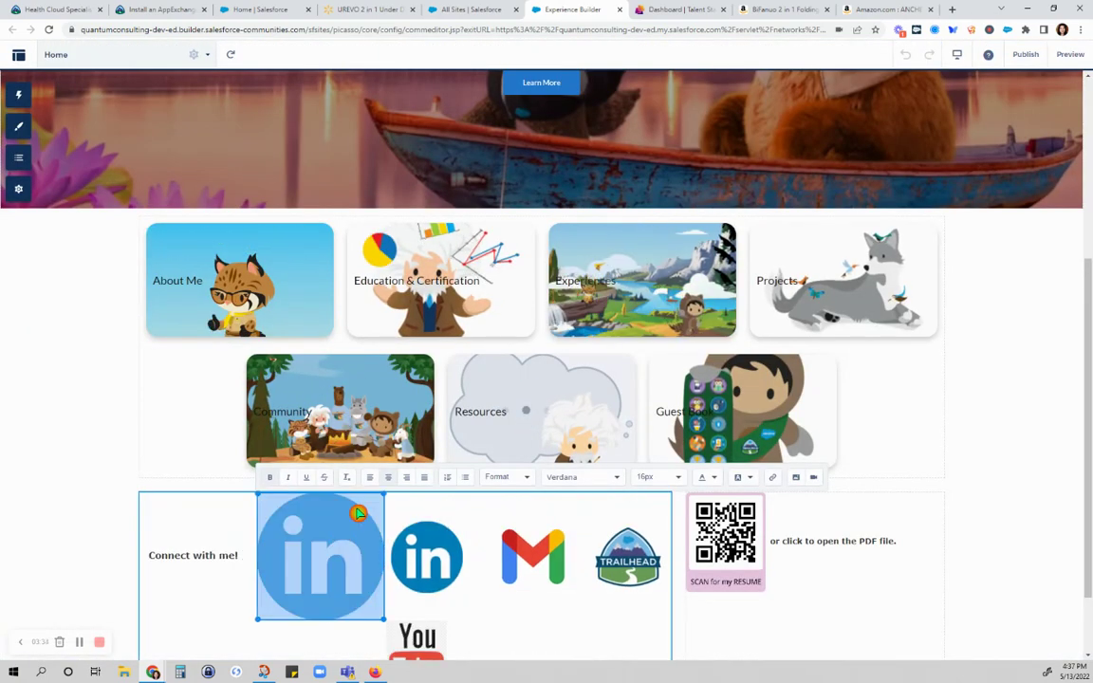
left_click(381, 619)
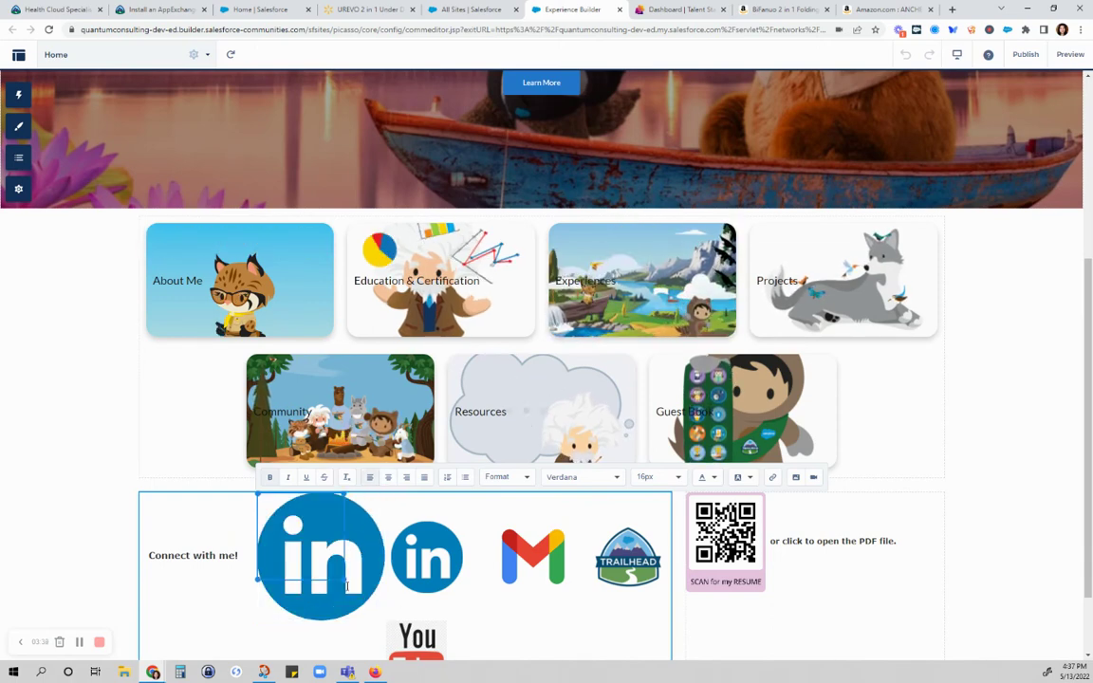
key("ctrl+a")
key("ctrl+z")
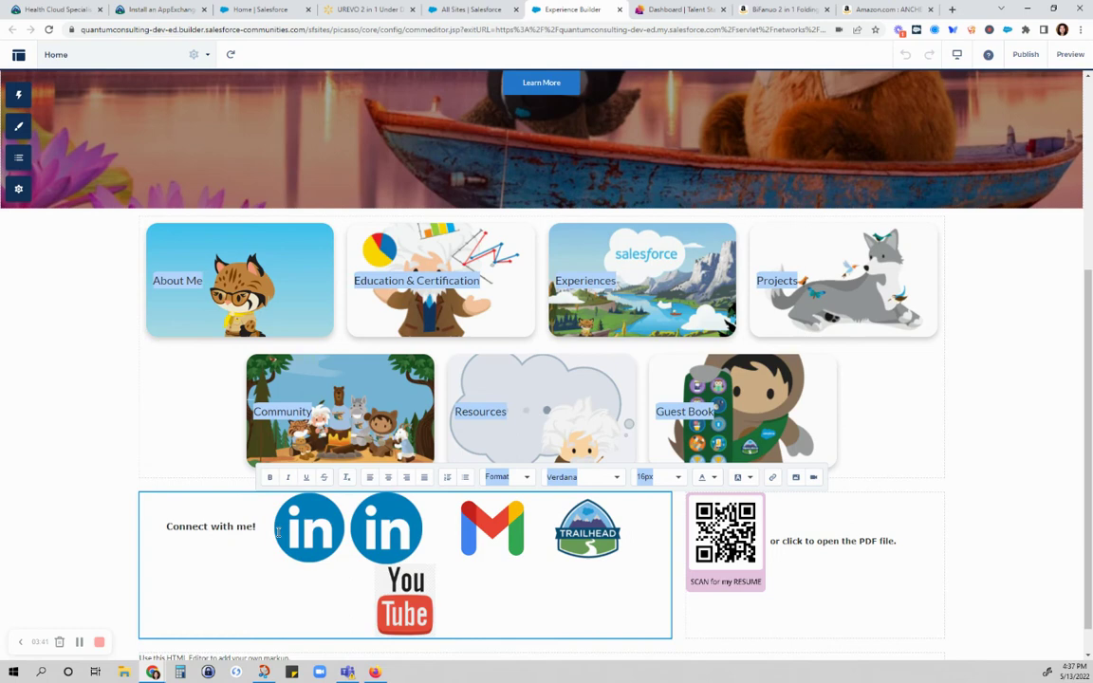
left_click(296, 530)
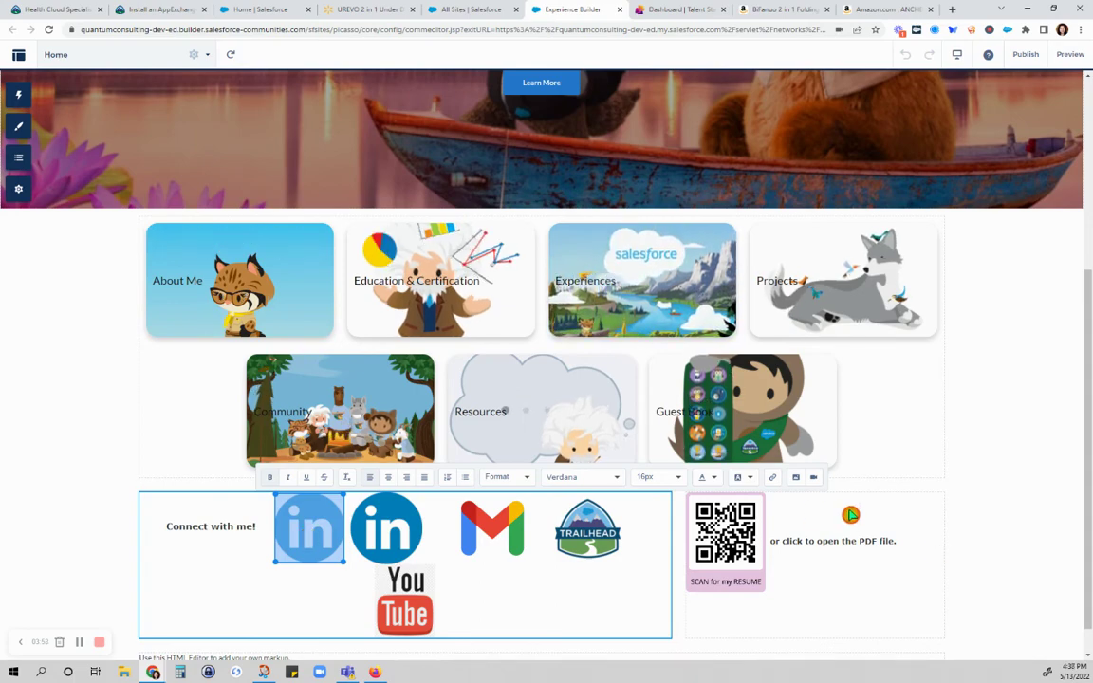
left_click(774, 480)
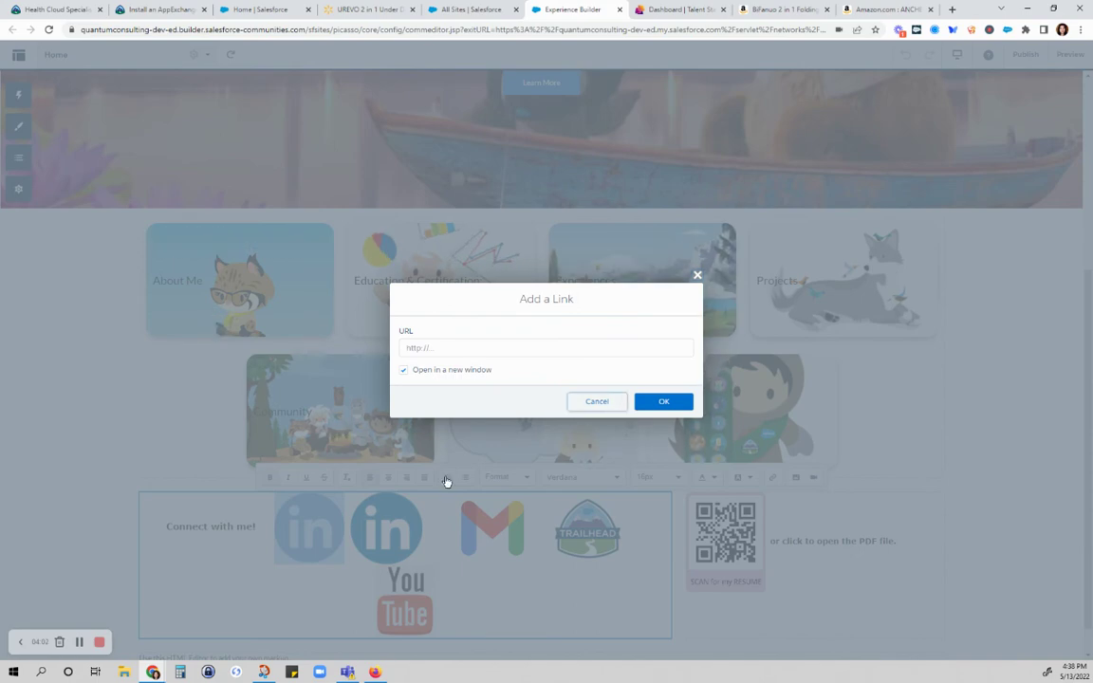
key("Escape")
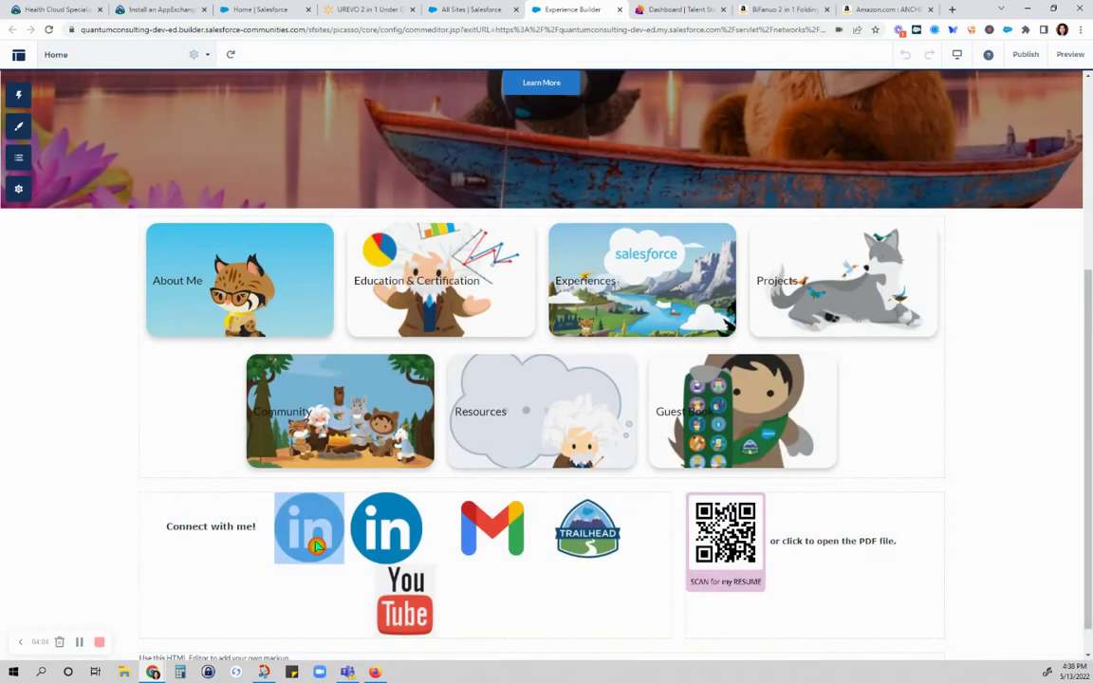
left_click(316, 545)
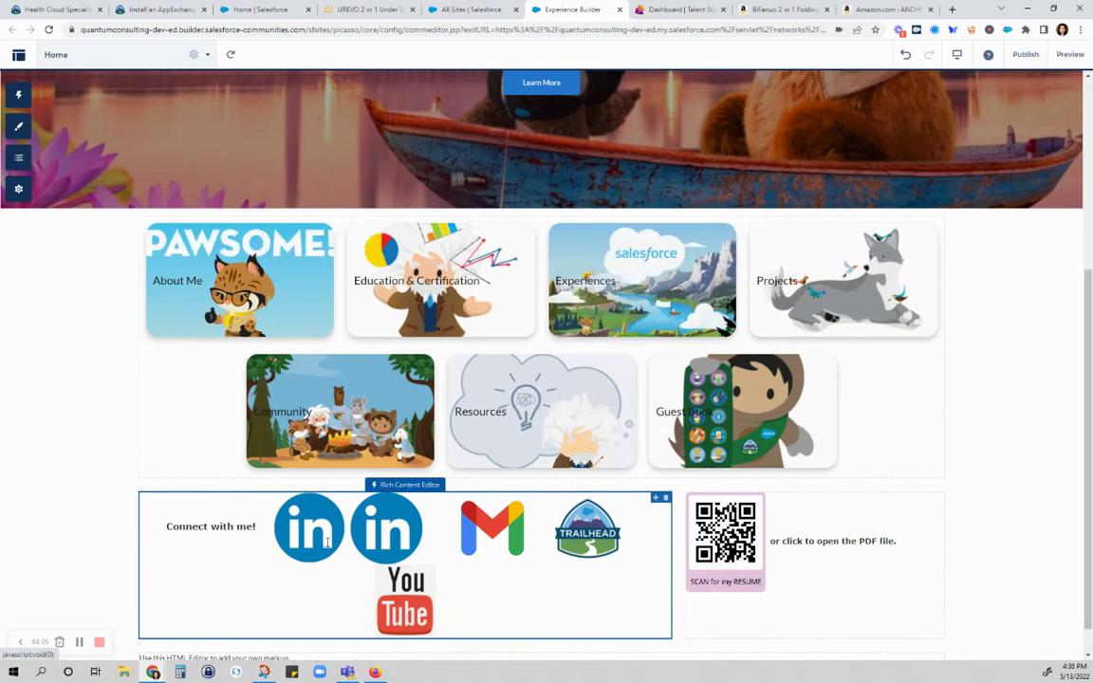
left_click(309, 537)
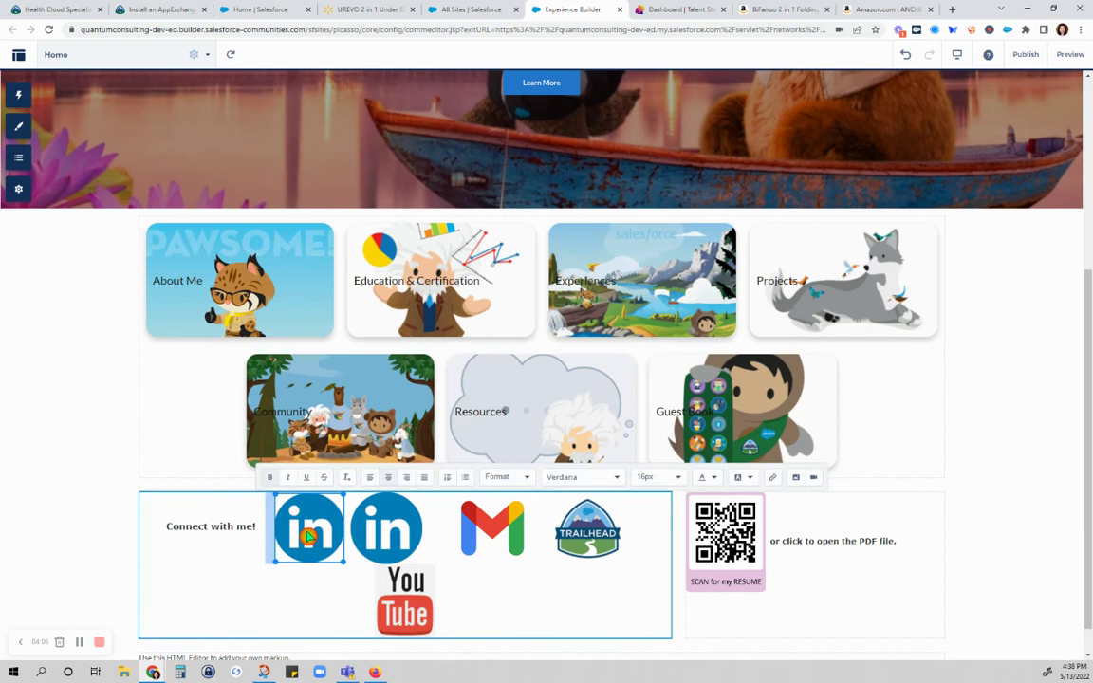
left_click(309, 537)
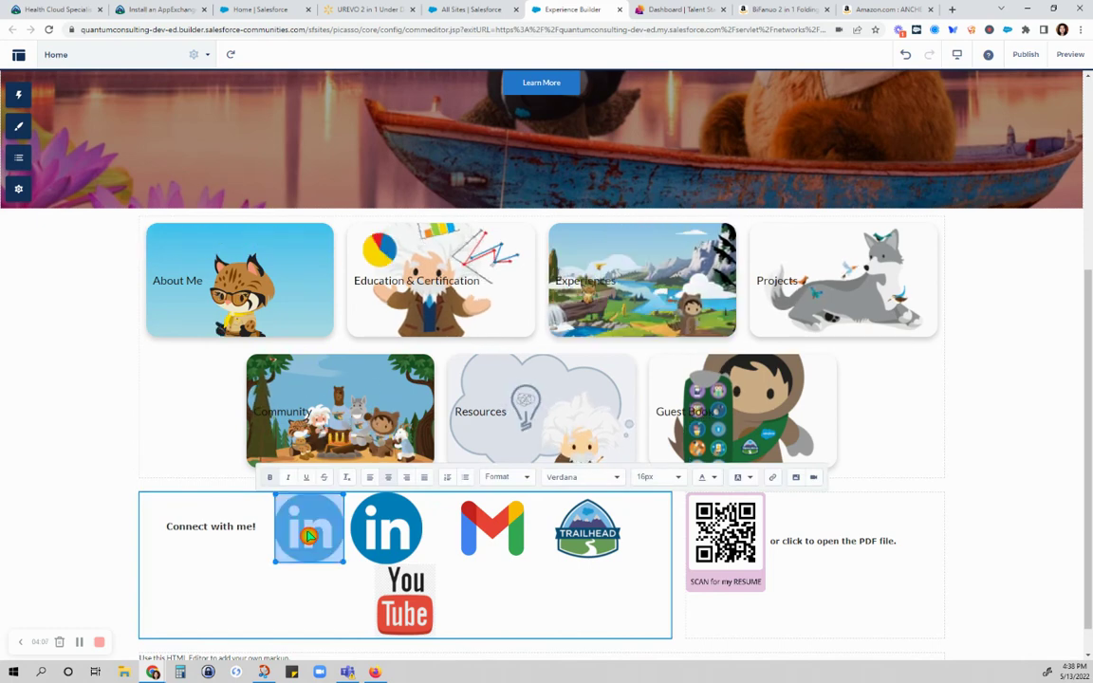
double_click(313, 531)
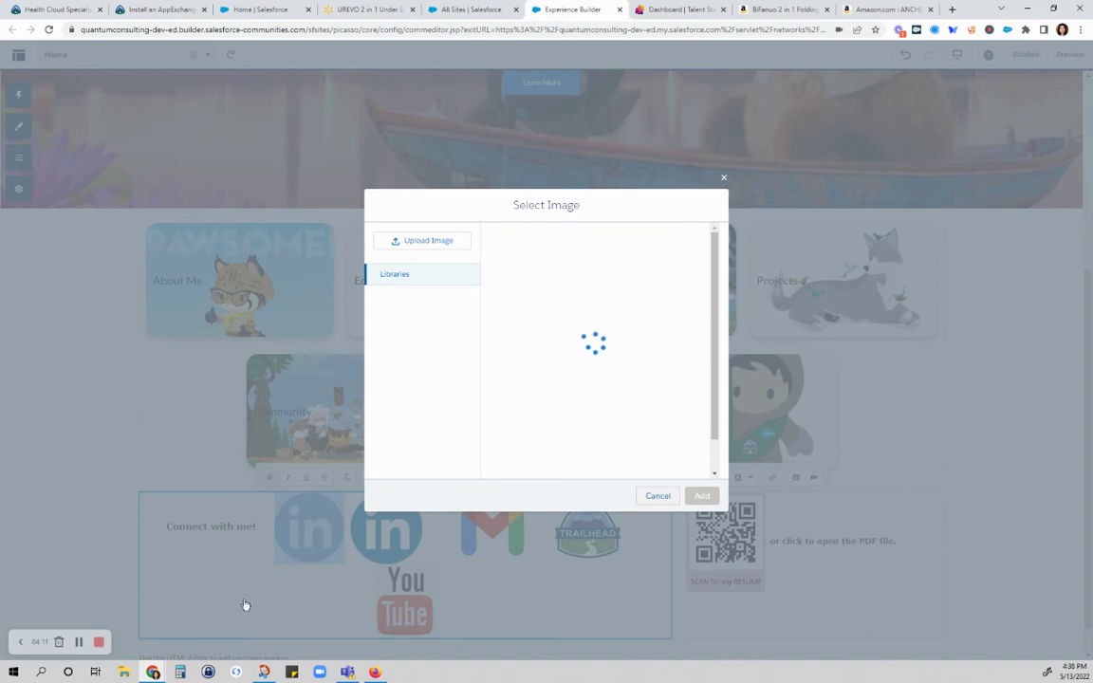
left_click(657, 497)
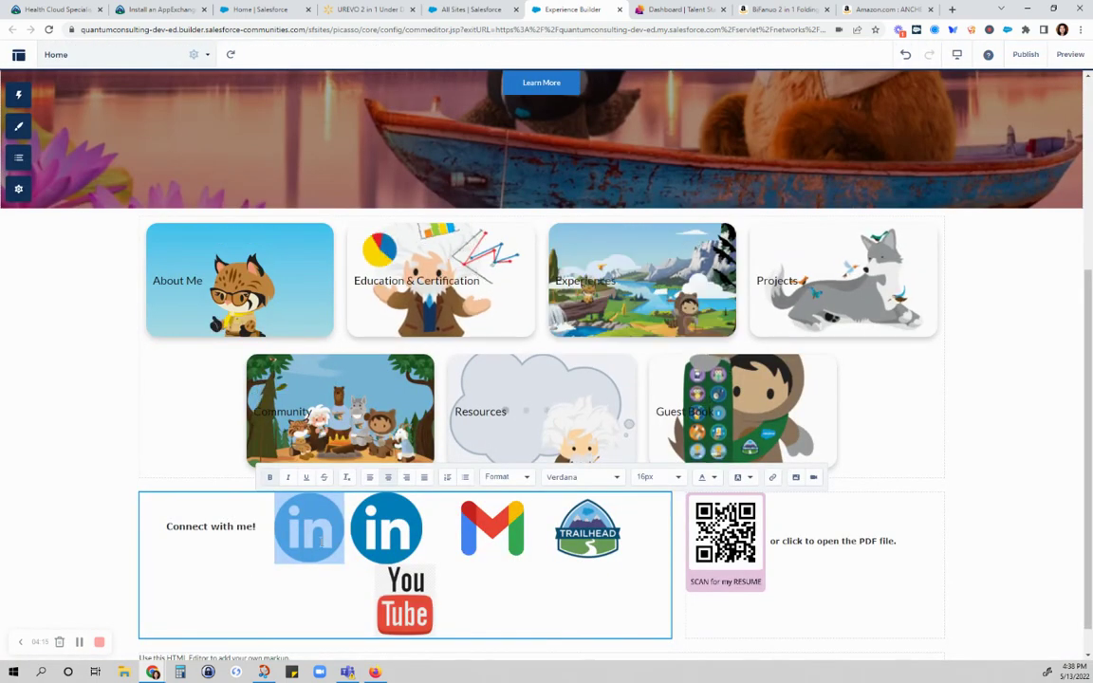
left_click(322, 541)
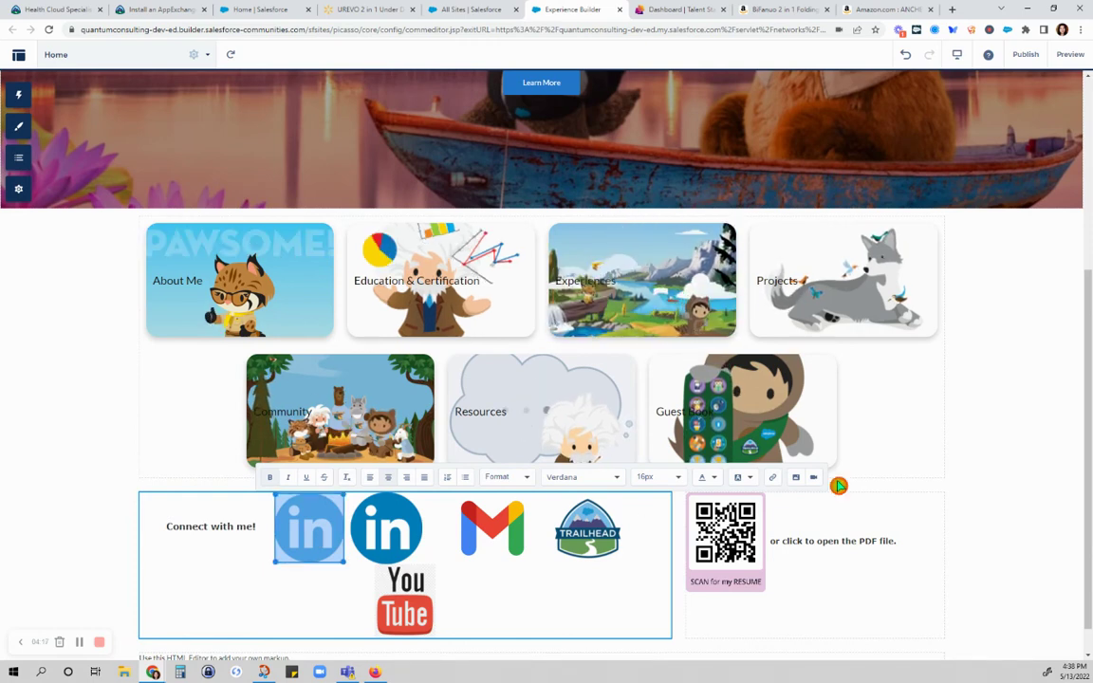
left_click(770, 480)
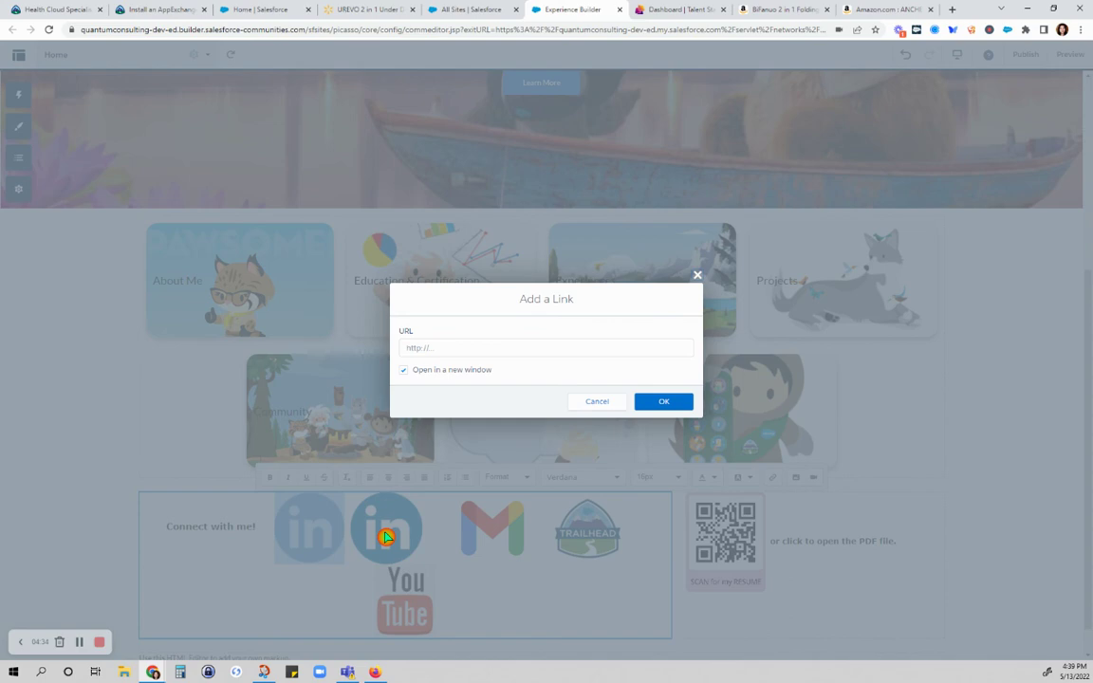
key("Escape")
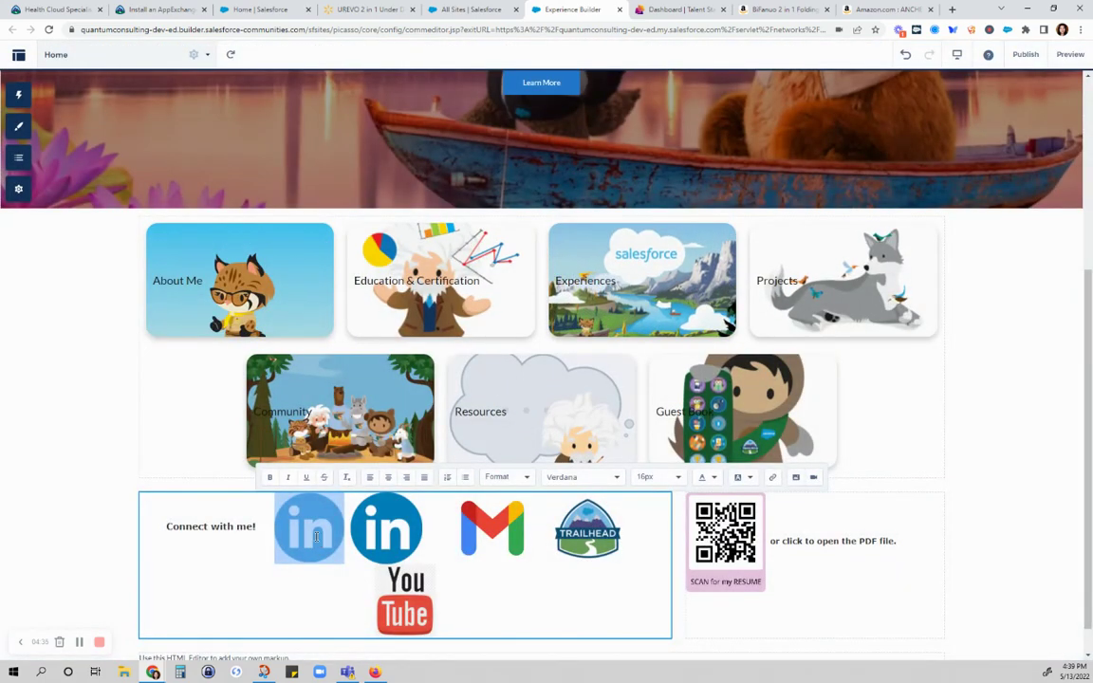
Step: Delete the first LinkedIn image, leaving one LinkedIn, Gmail, Trailhead and YouTube icon
left_click(313, 533)
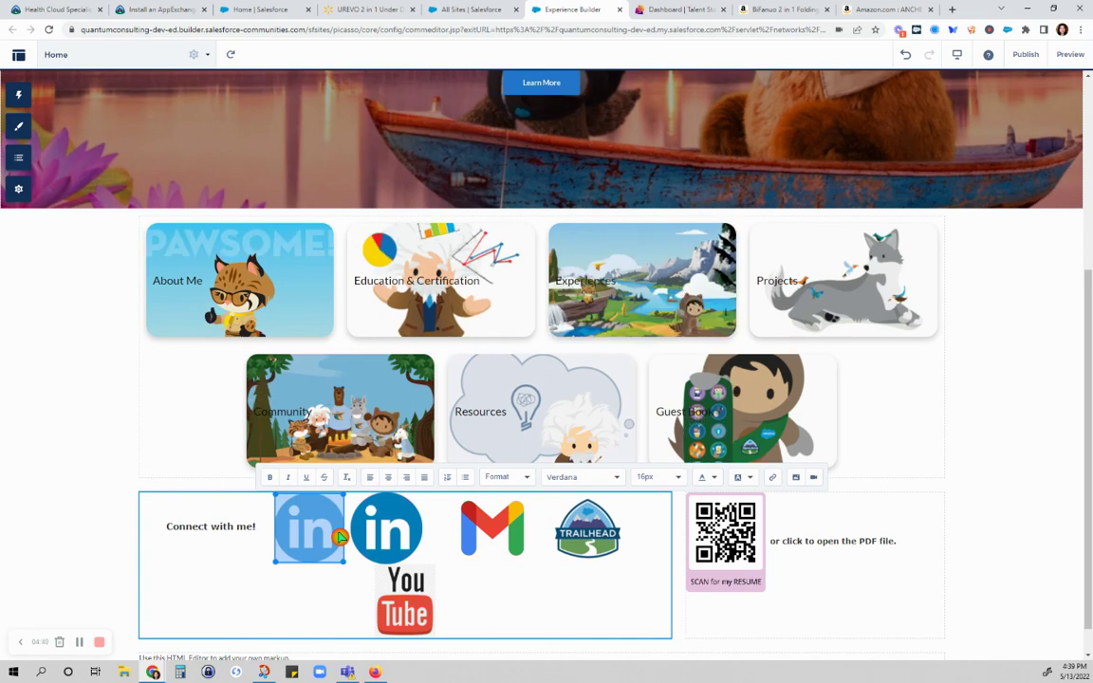
key("Delete")
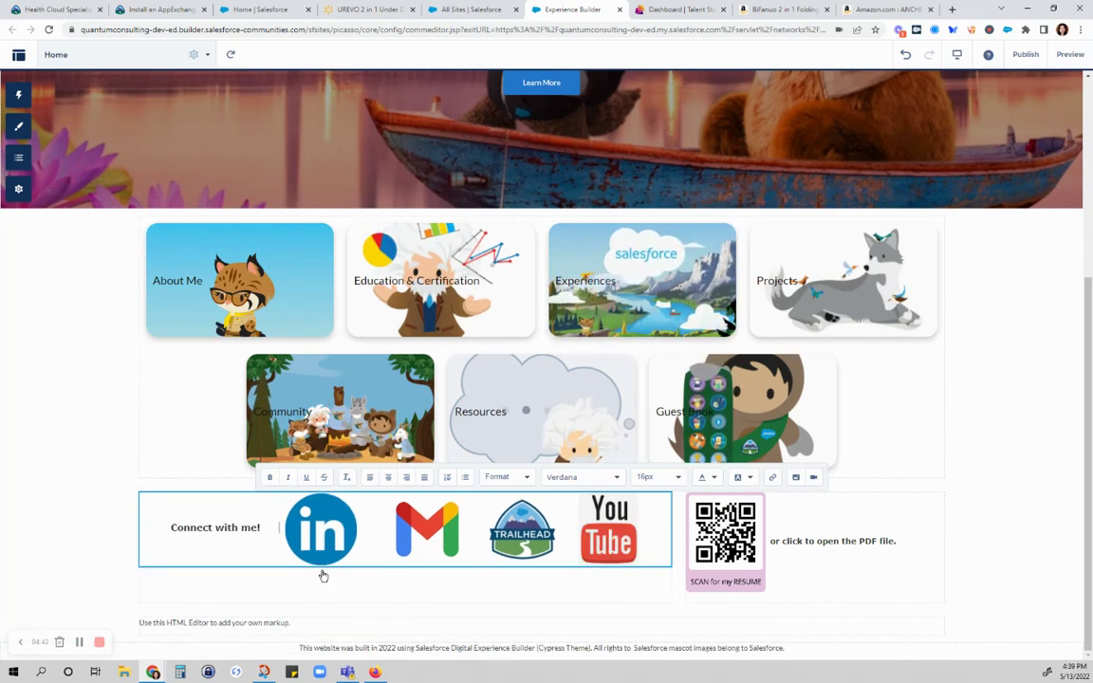